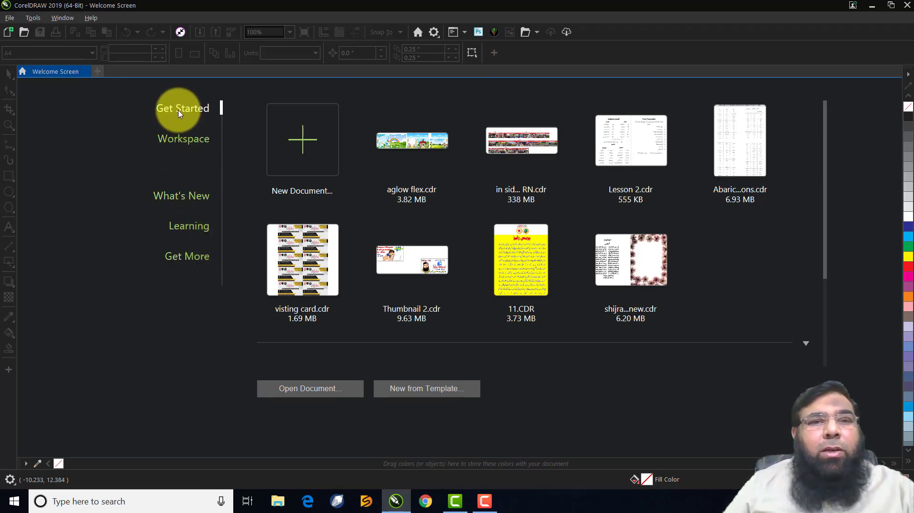
Step: Start a new document and name it "My First Drawing"
left_click(305, 145)
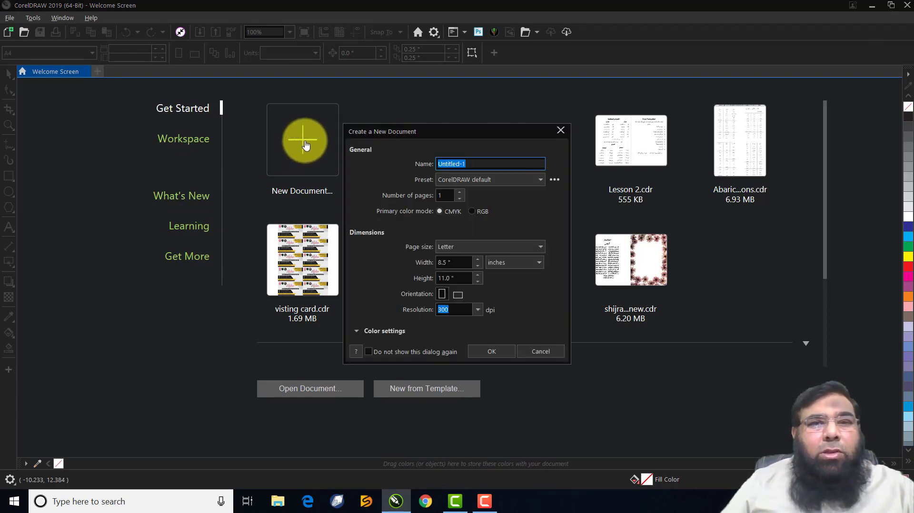
key("BackSpace")
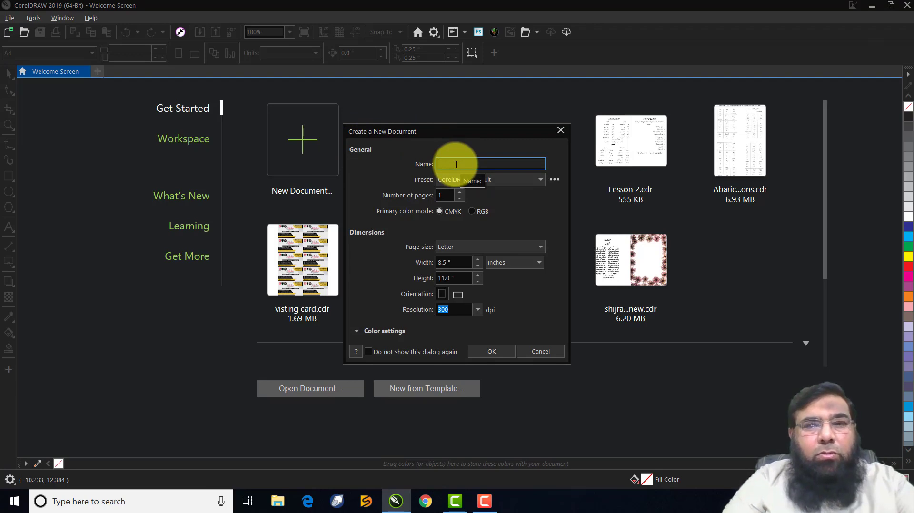
type("My Fir")
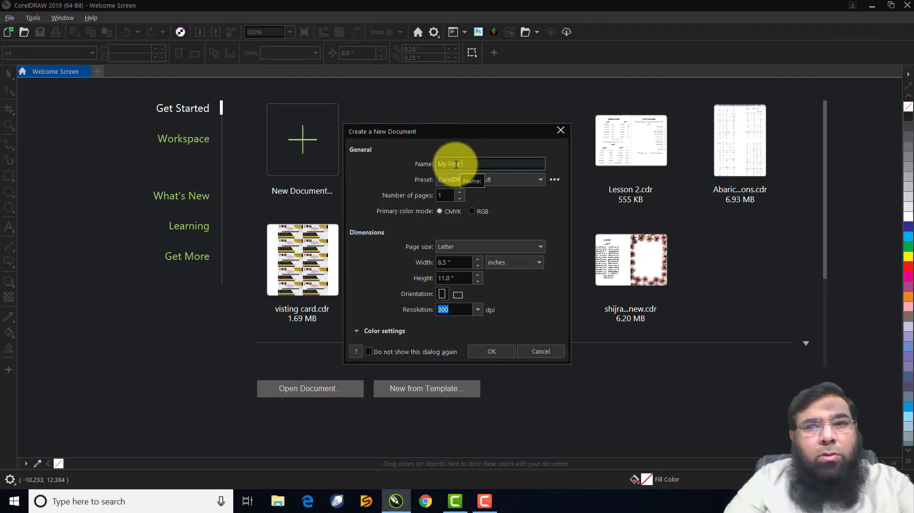
type("st Drawing")
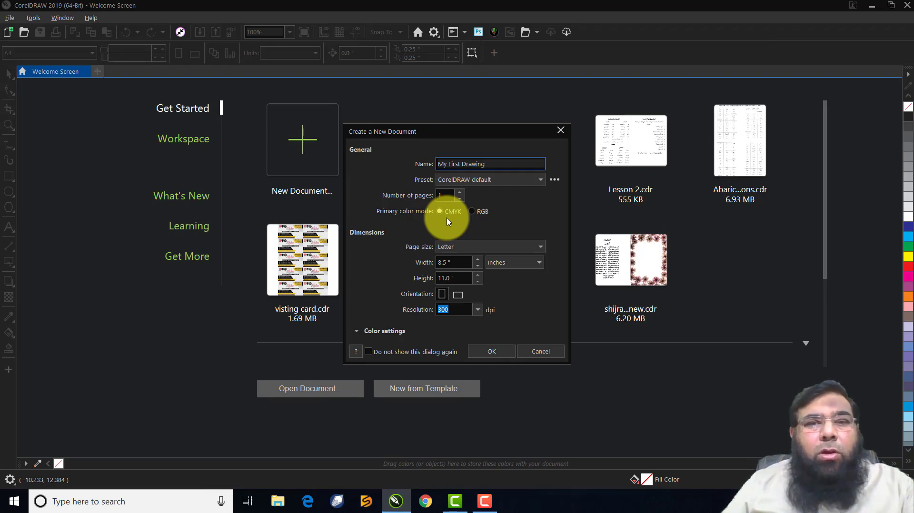
Step: Set the new document's primary color mode to RGB after trying both color mode options
left_click(471, 213)
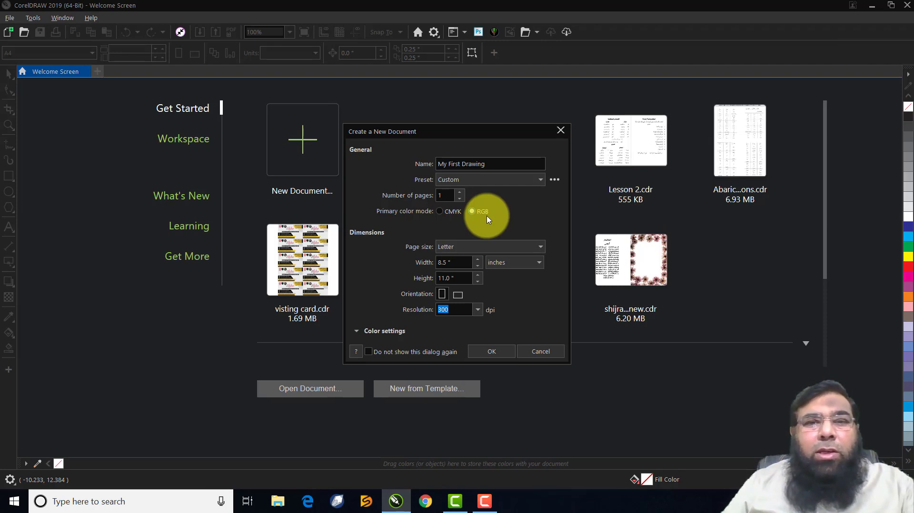
left_click(440, 214)
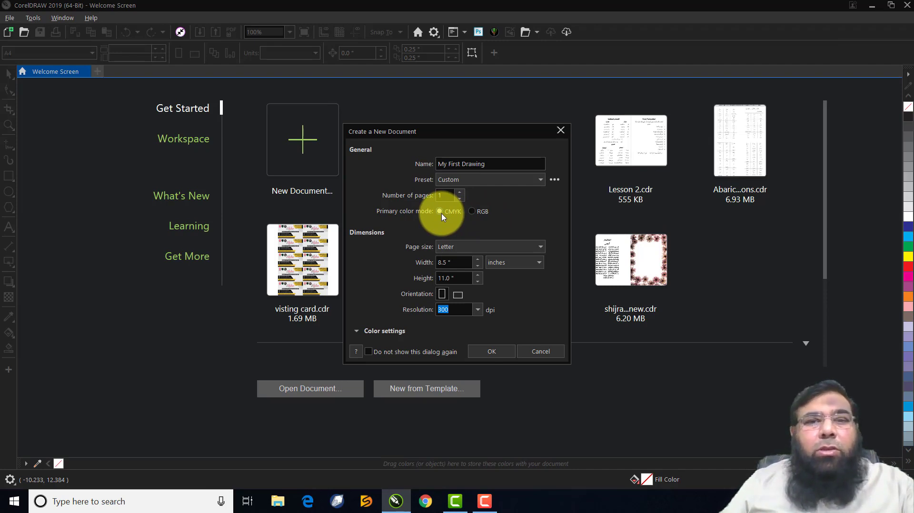
left_click(476, 214)
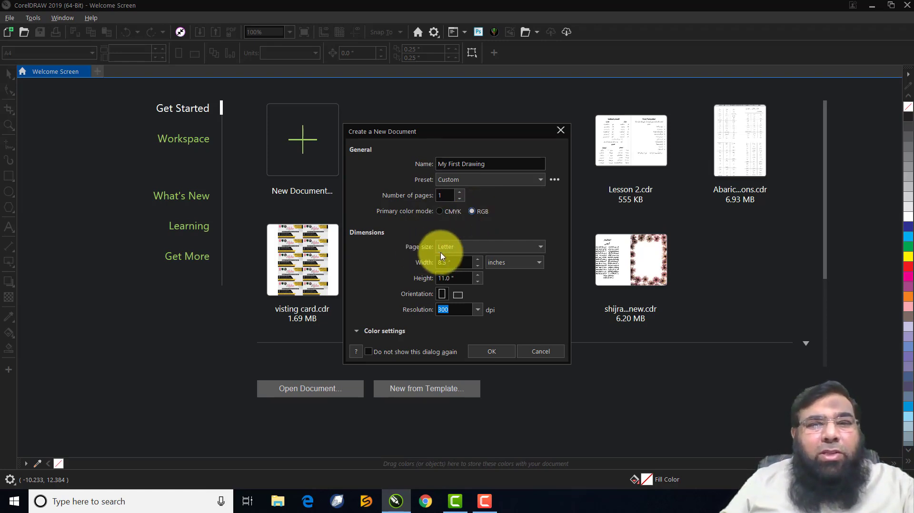
Step: Choose Letter as the page size and inches as the measurement unit
left_click(480, 250)
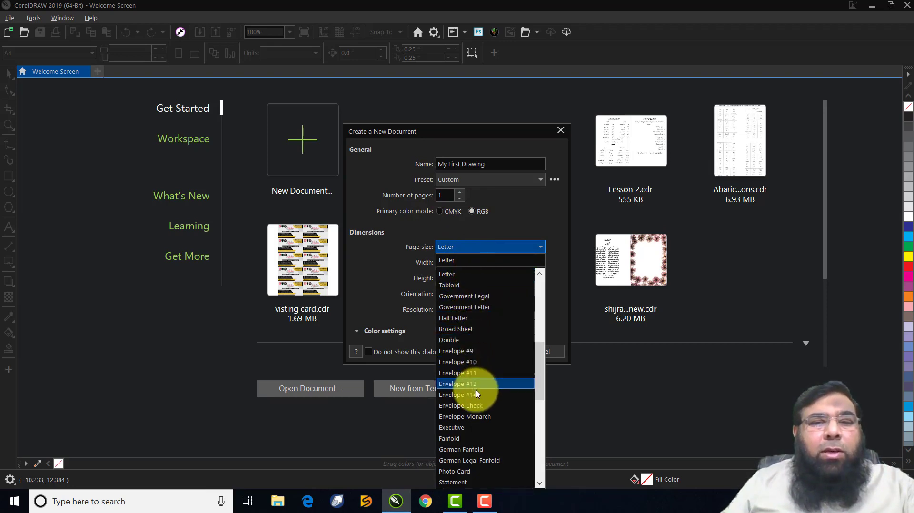
left_click(476, 275)
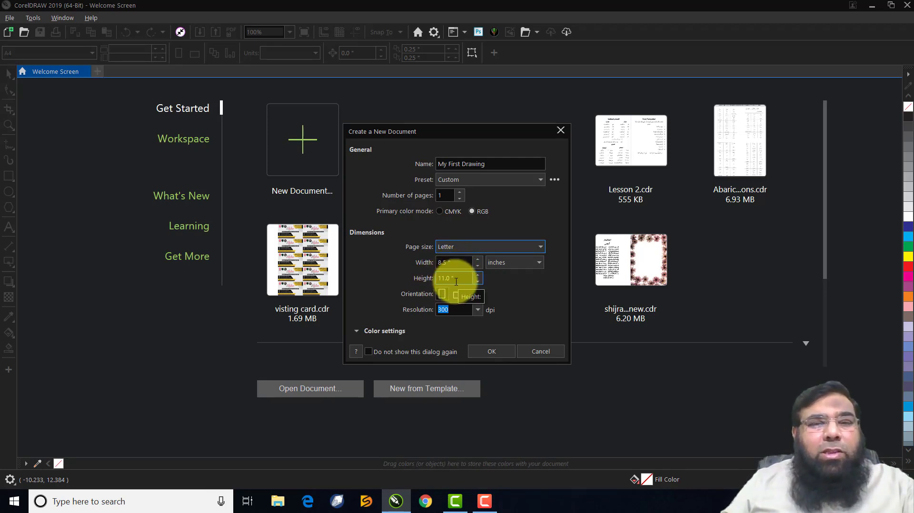
left_click(520, 269)
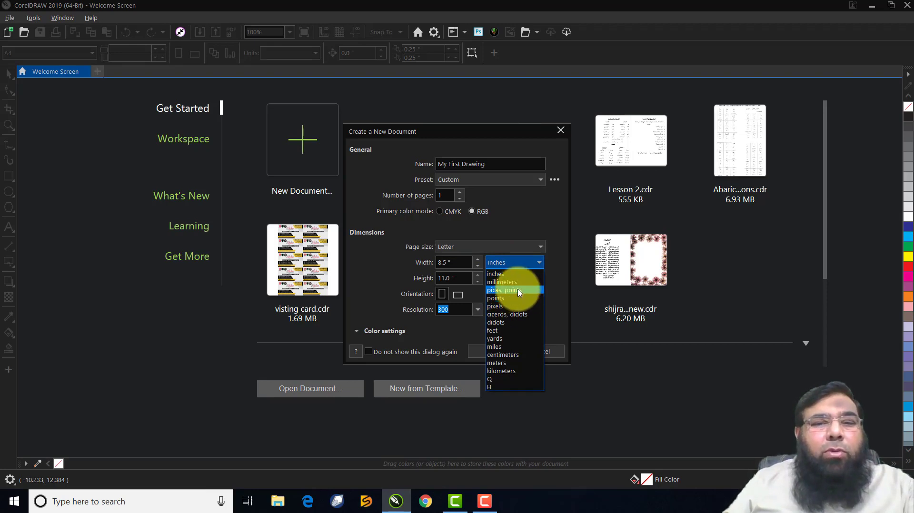
left_click(517, 275)
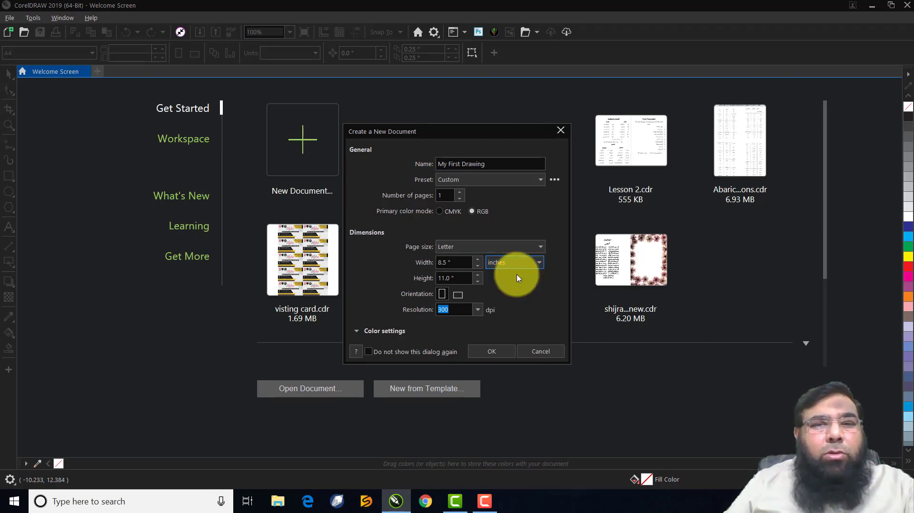
Step: Set the page to portrait after trying landscape, and create the document with the default color profiles
left_click(457, 295)
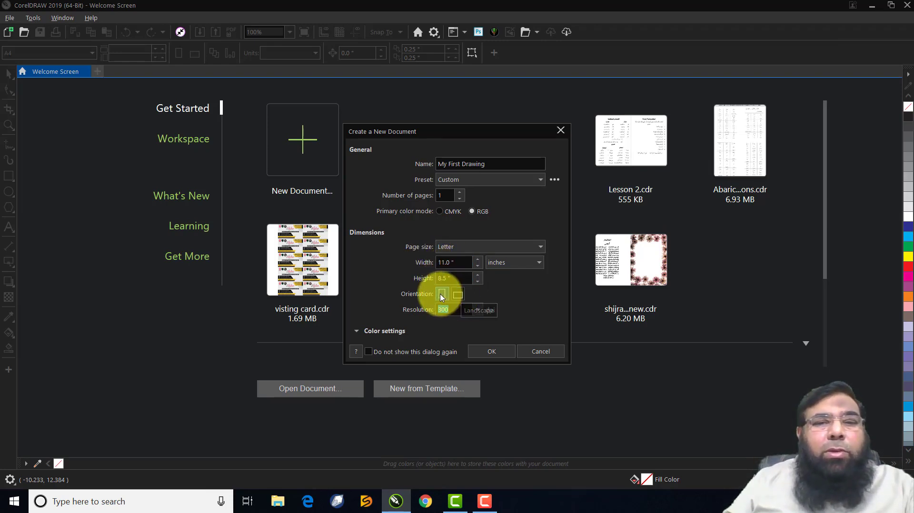
left_click(442, 295)
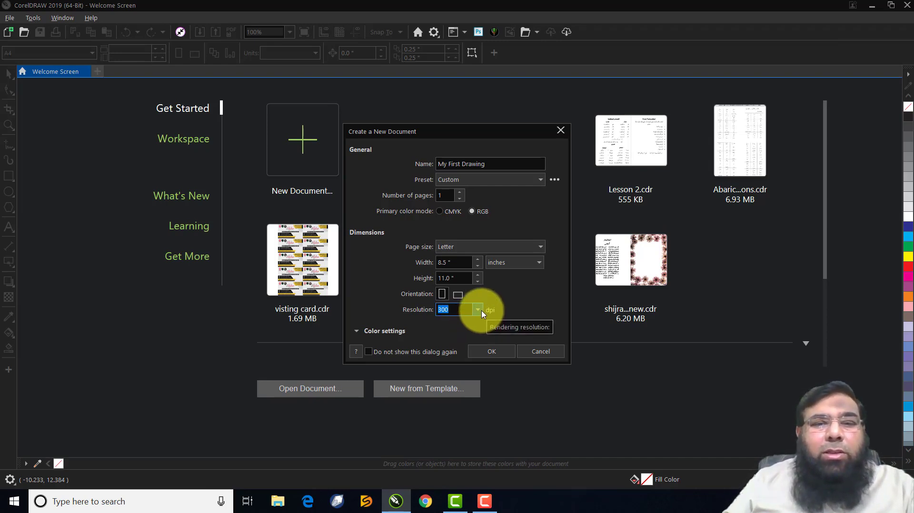
left_click(392, 332)
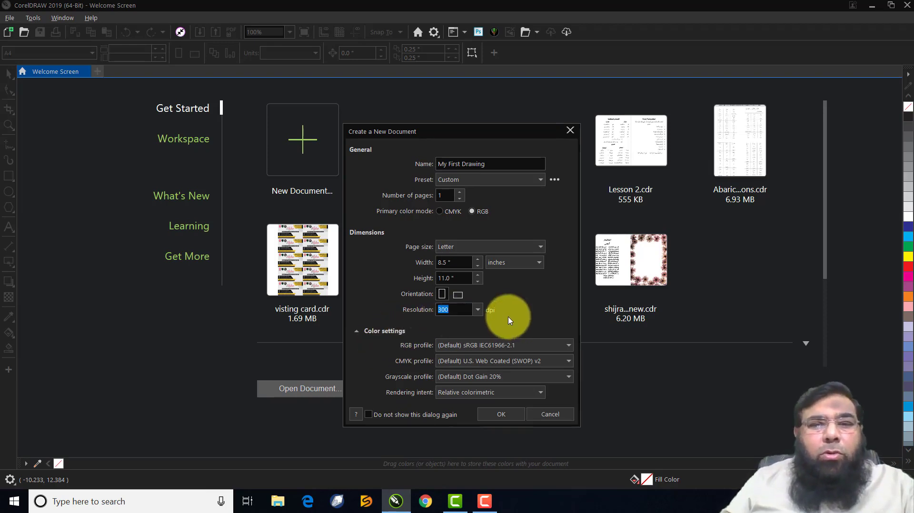
left_click(502, 416)
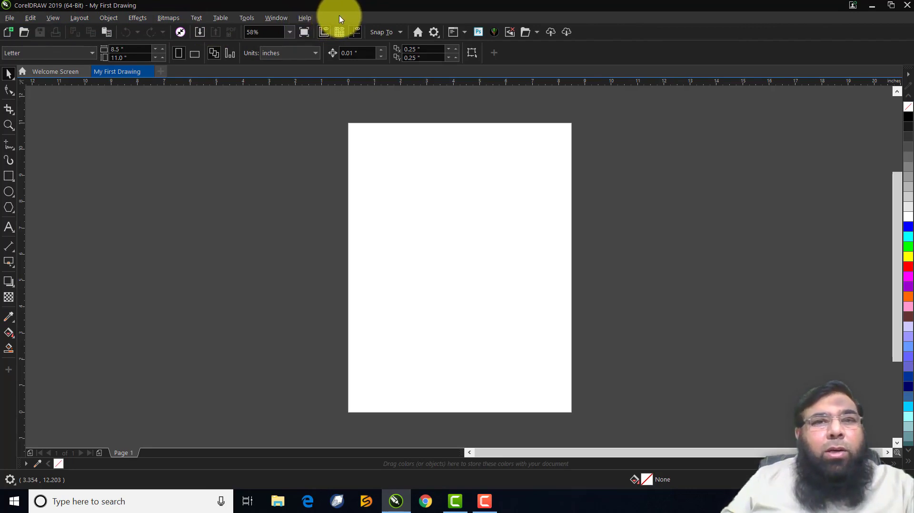
Step: Hide the menu bar and show it again
right_click(619, 20)
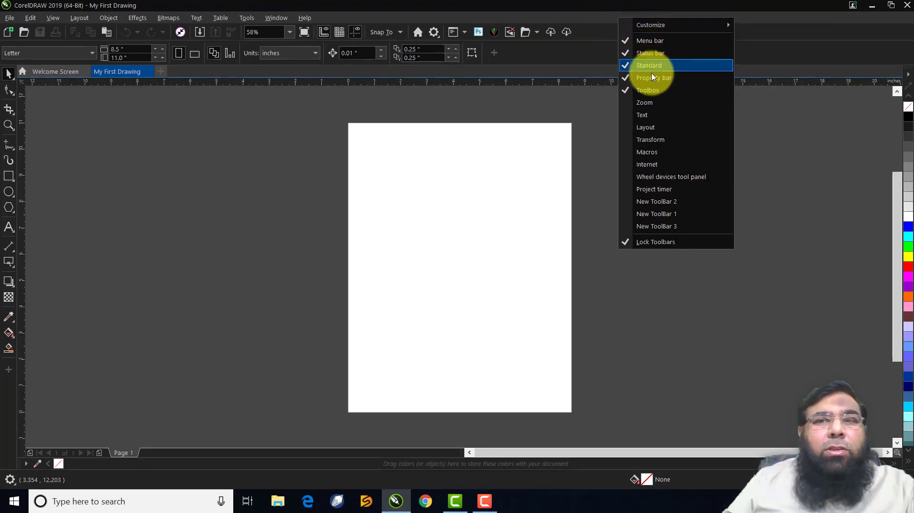
left_click(645, 43)
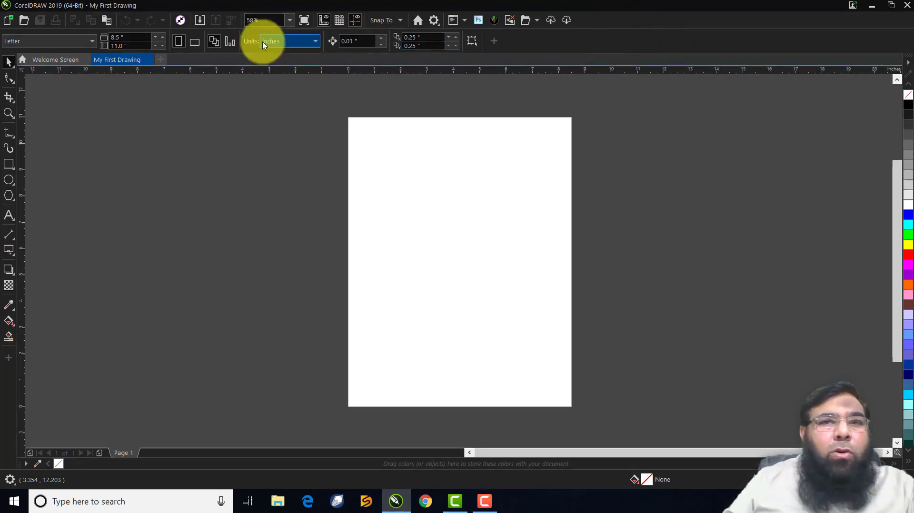
right_click(624, 21)
left_click(647, 42)
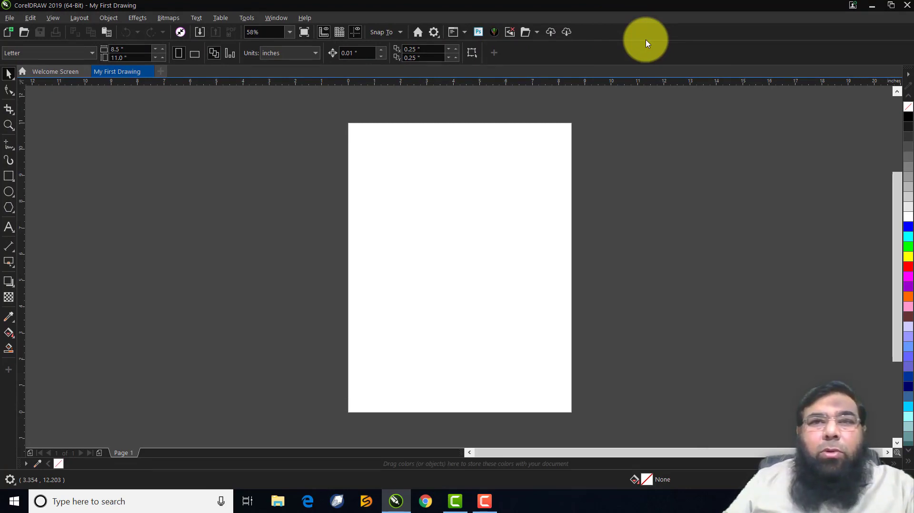
Step: Hide the status bar and show it again
right_click(647, 33)
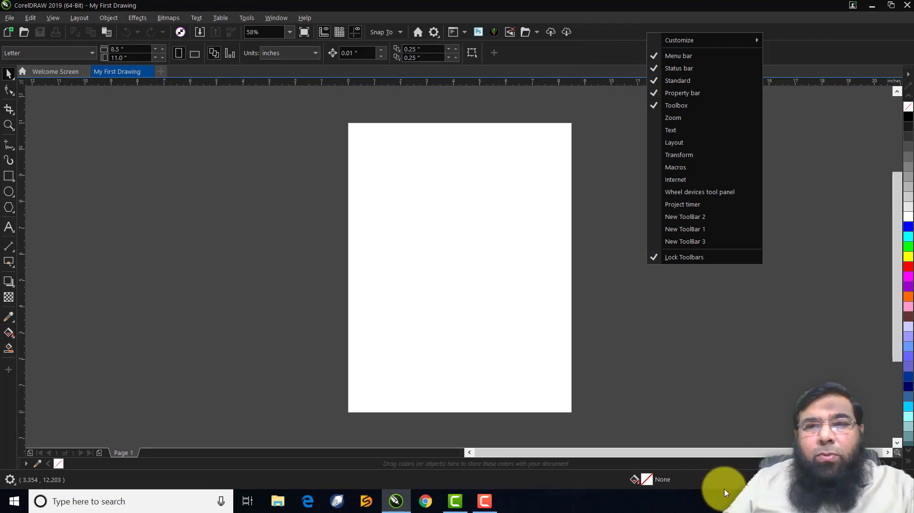
left_click(670, 76)
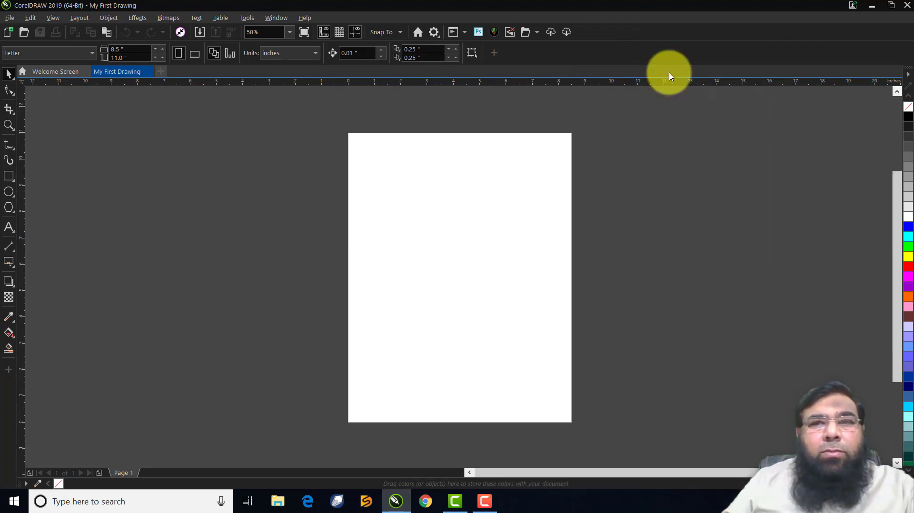
right_click(674, 37)
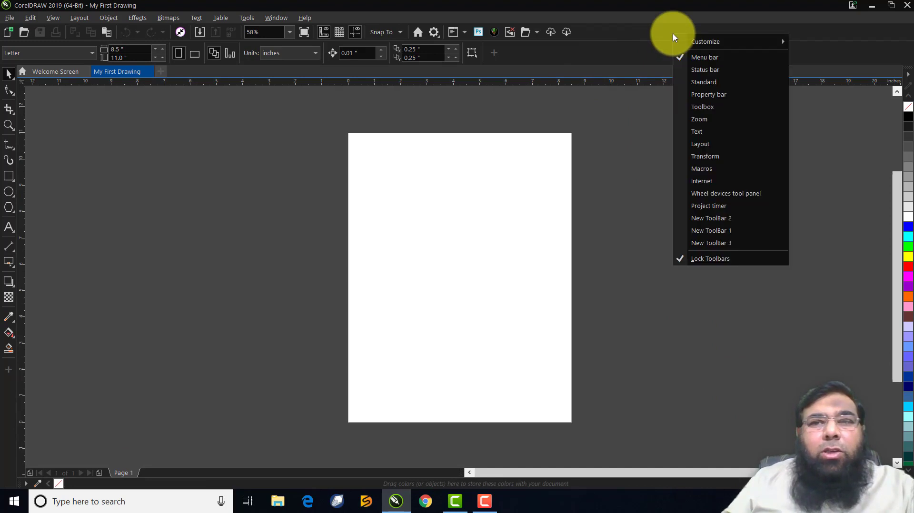
left_click(675, 71)
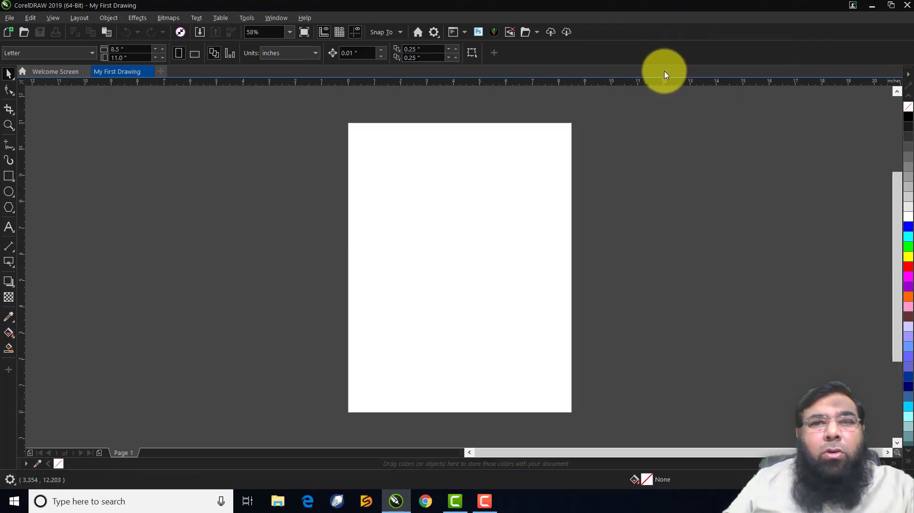
Step: Hide the Standard toolbar and show it again
right_click(679, 32)
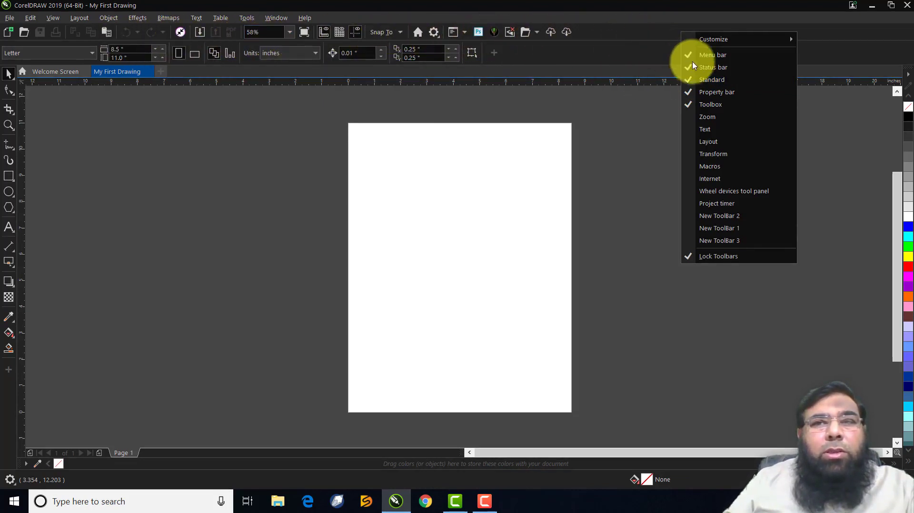
left_click(710, 80)
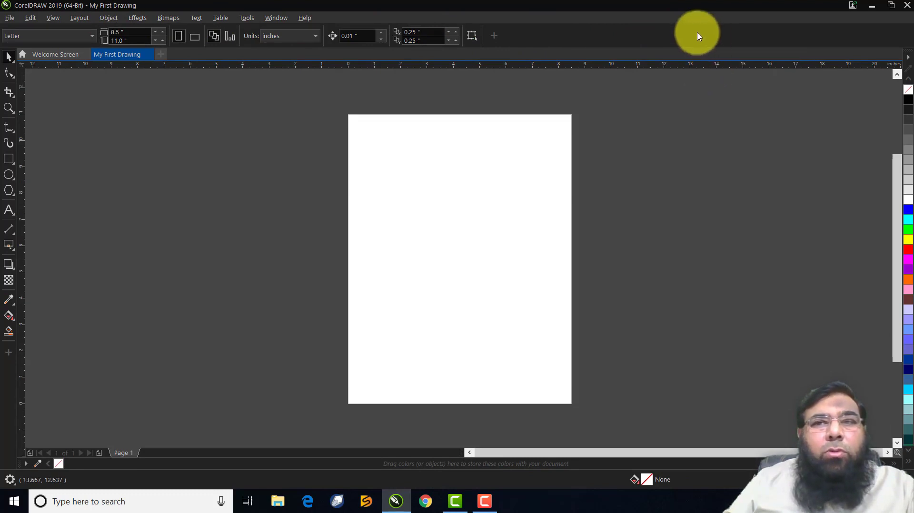
right_click(694, 17)
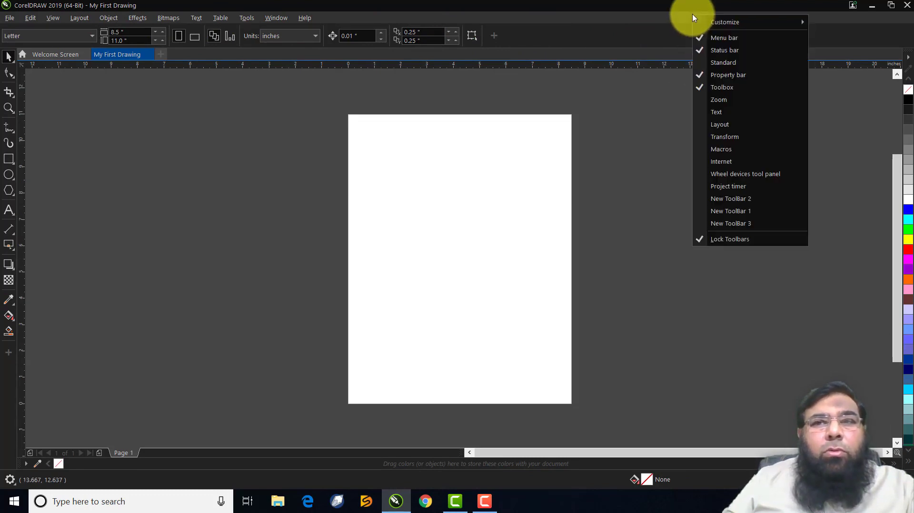
left_click(711, 61)
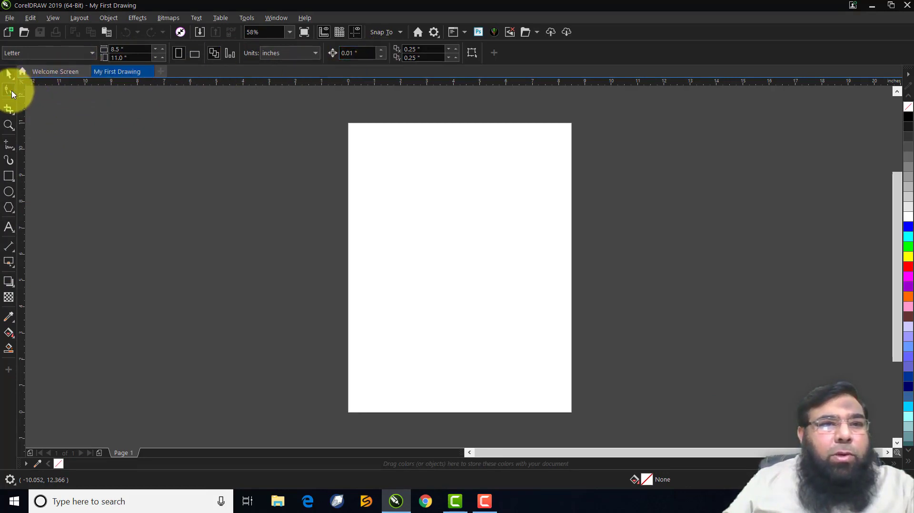
Step: Switch through the Crop, Zoom and Ellipse tools to examine how the property bar options change, and return to the Pick tool
left_click(9, 108)
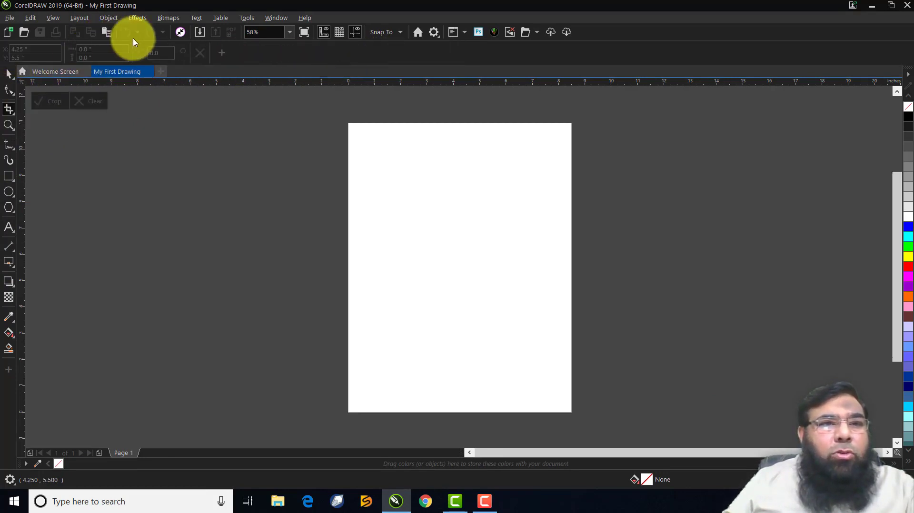
left_click(7, 127)
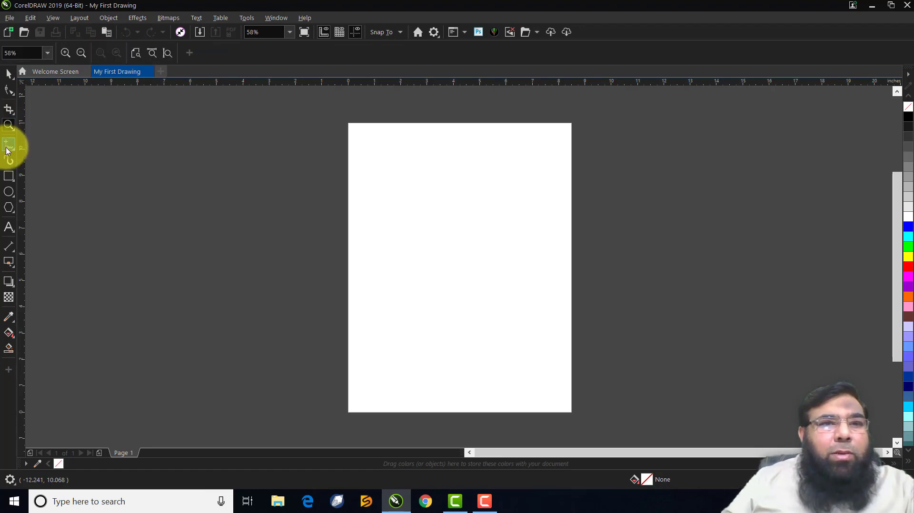
left_click(9, 192)
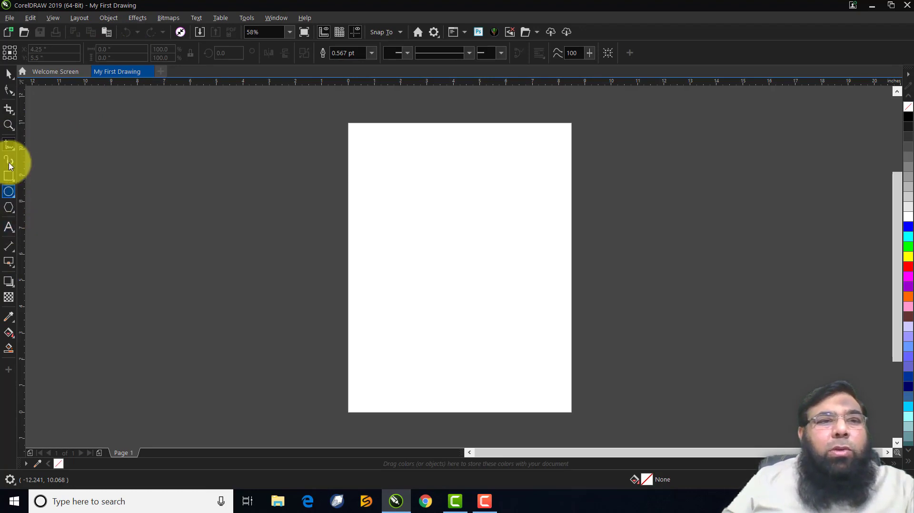
left_click(8, 74)
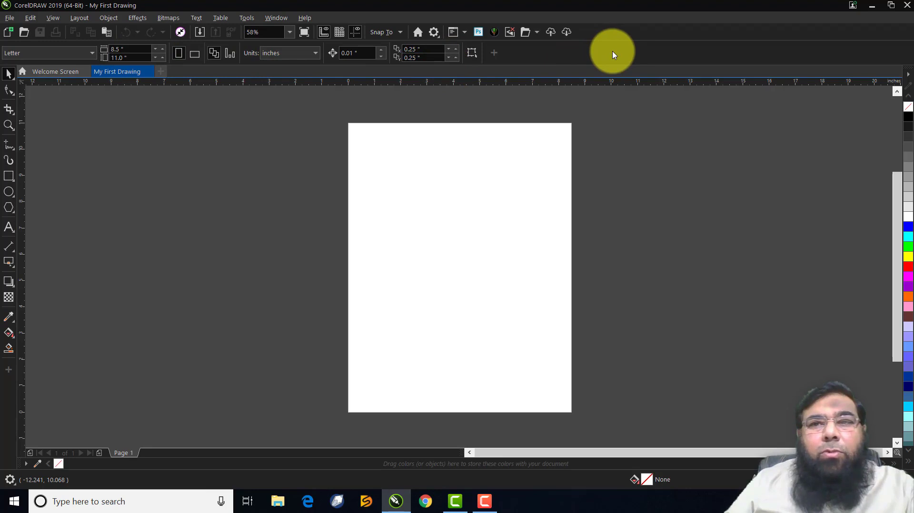
Step: Hide the property bar and show it again
right_click(640, 36)
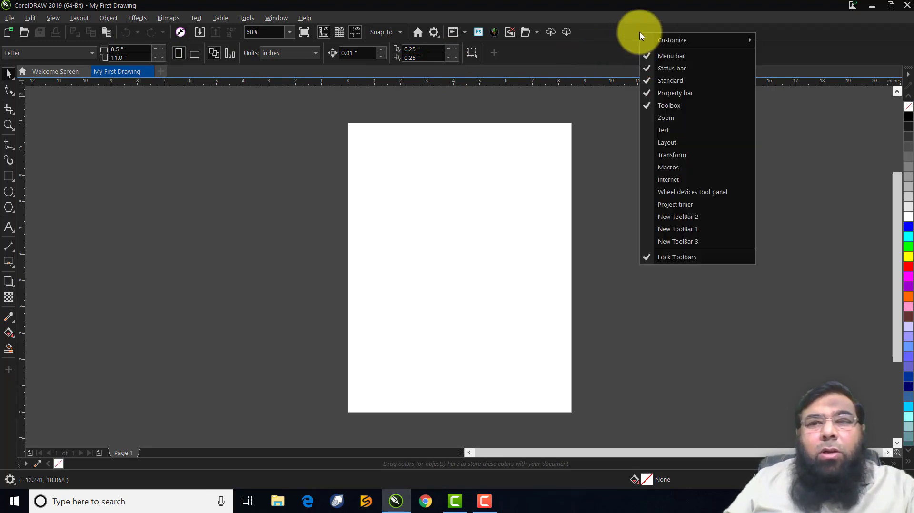
left_click(663, 94)
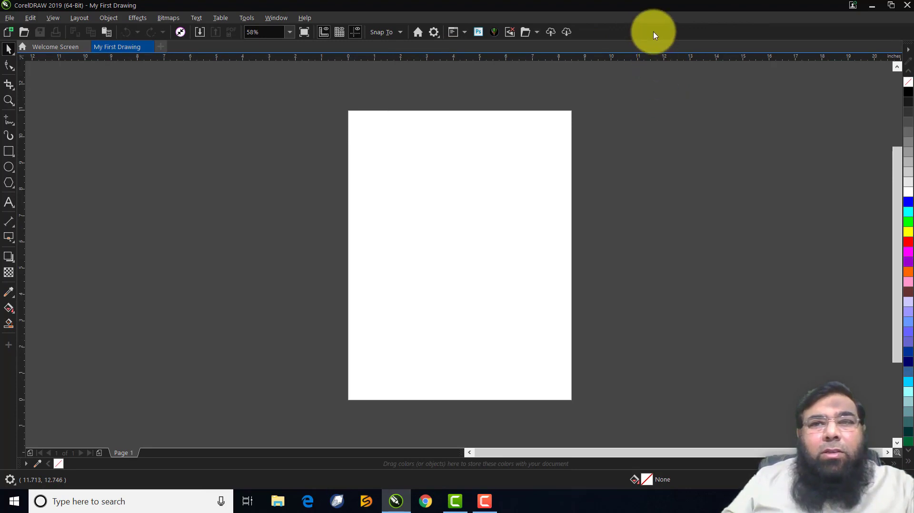
right_click(650, 31)
left_click(667, 92)
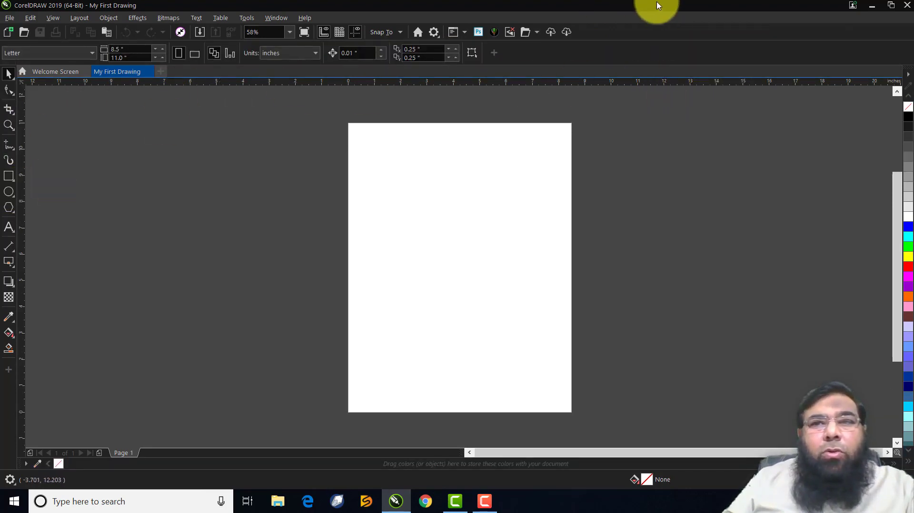
Step: Hide the toolbox and show it again
right_click(668, 38)
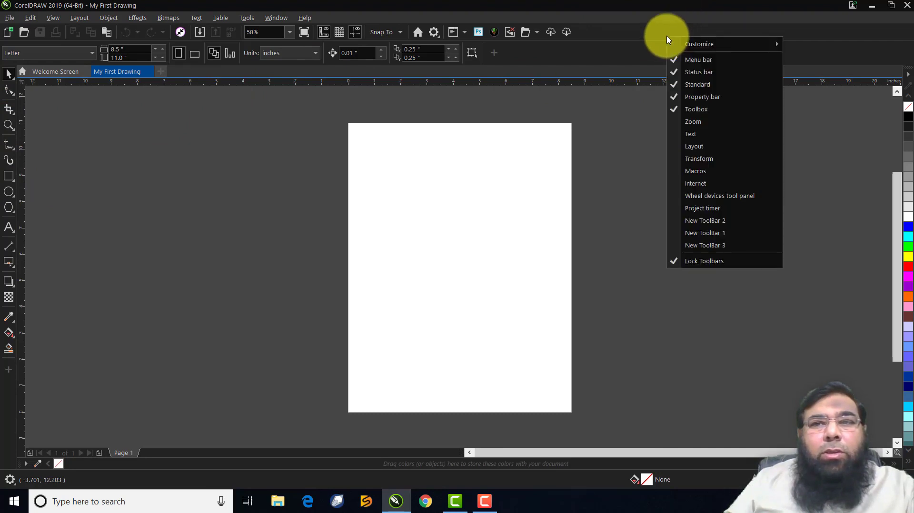
left_click(679, 109)
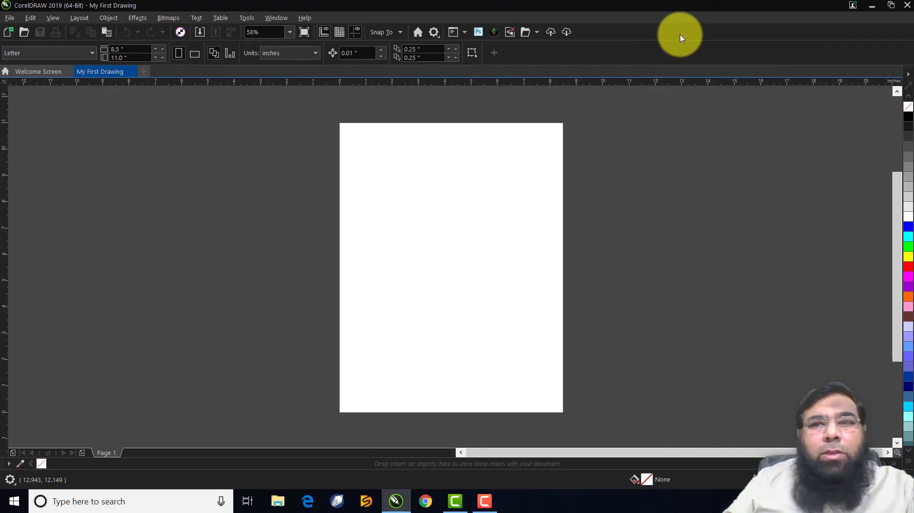
right_click(680, 34)
left_click(696, 107)
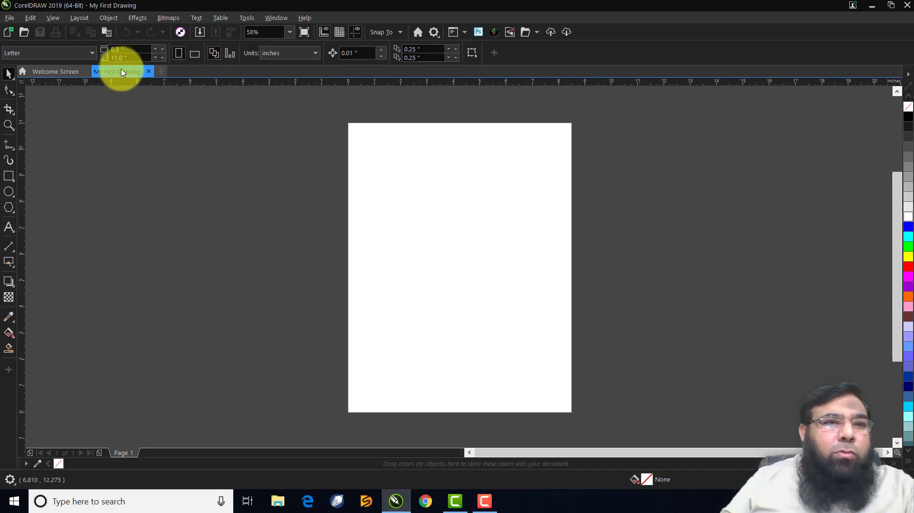
Step: View the Welcome Screen, return to the My First Drawing document and add a second page after Page 1
left_click(55, 75)
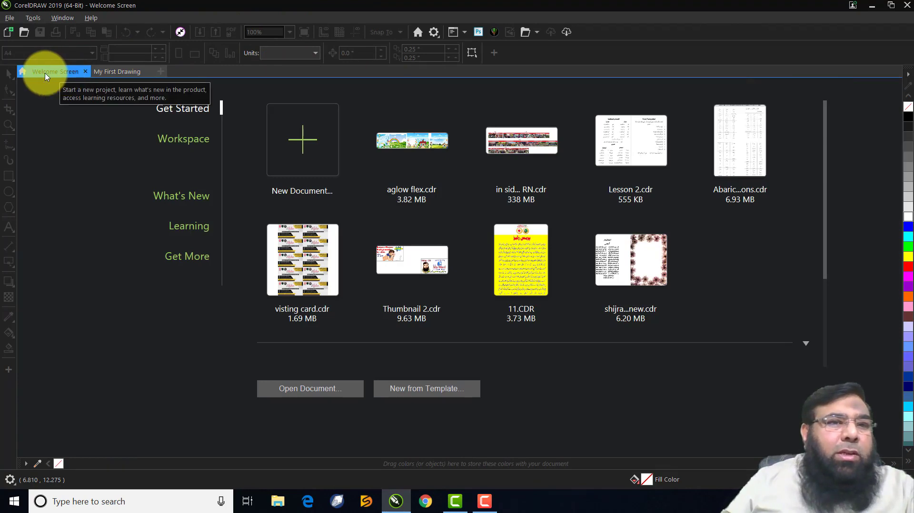
left_click(123, 73)
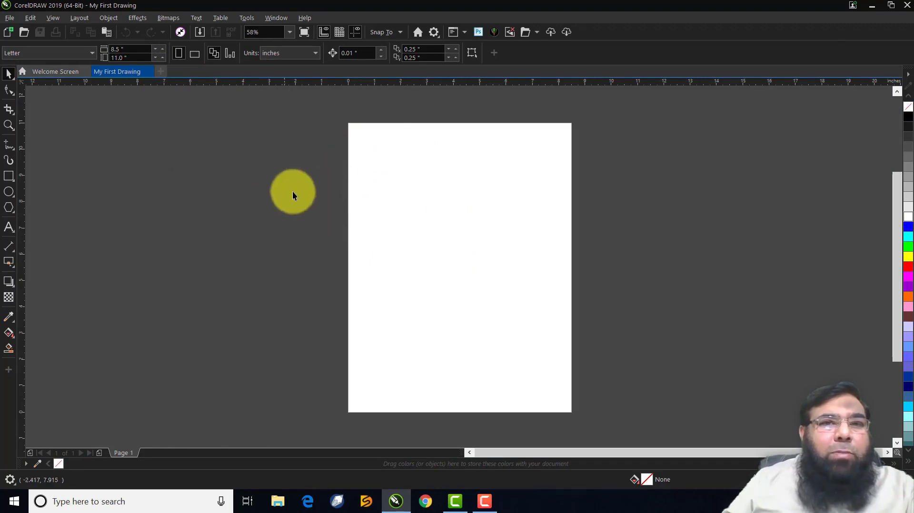
left_click(99, 455)
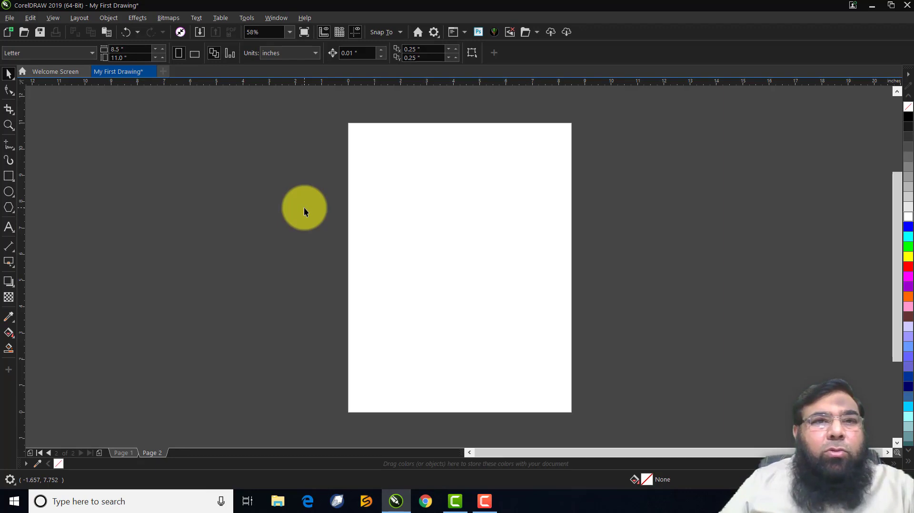
Step: Try the Dark, Medium and Light interface themes in the Appearance customization, and apply the Black theme
left_click(252, 19)
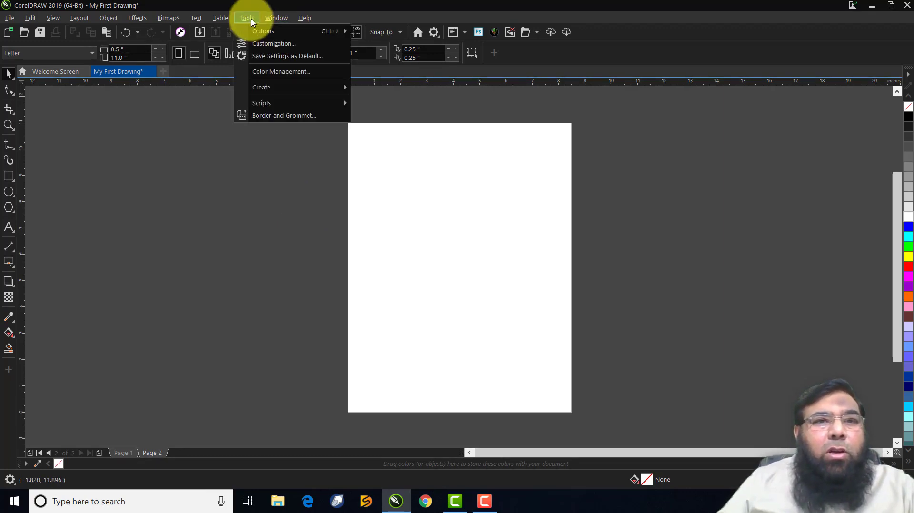
mouse_move(261, 35)
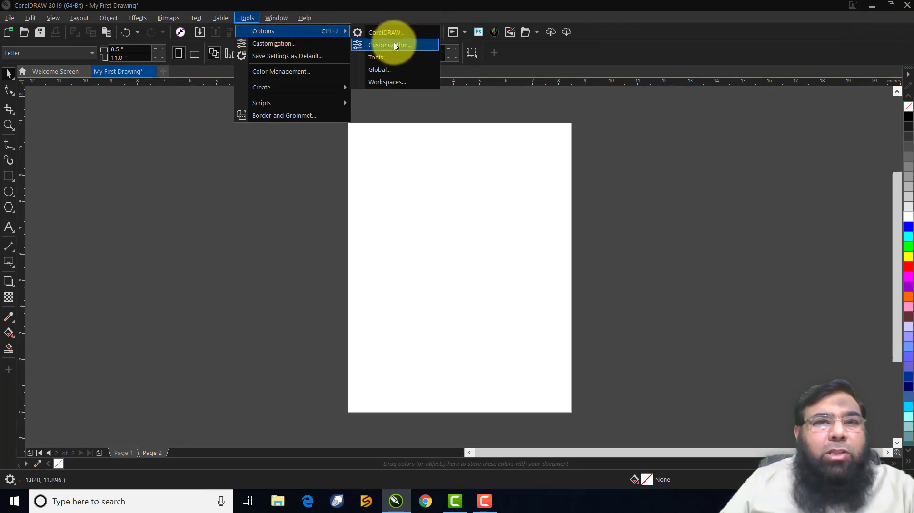
left_click(420, 47)
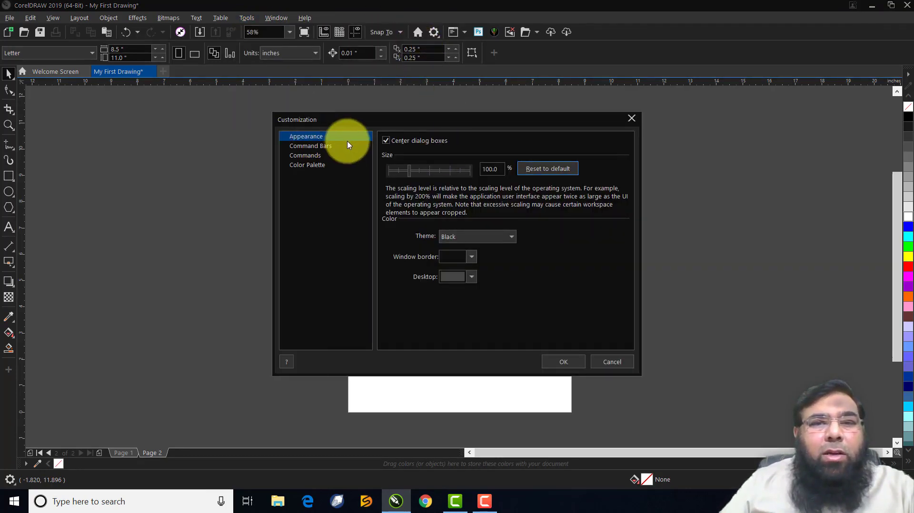
left_click(485, 241)
left_click(464, 265)
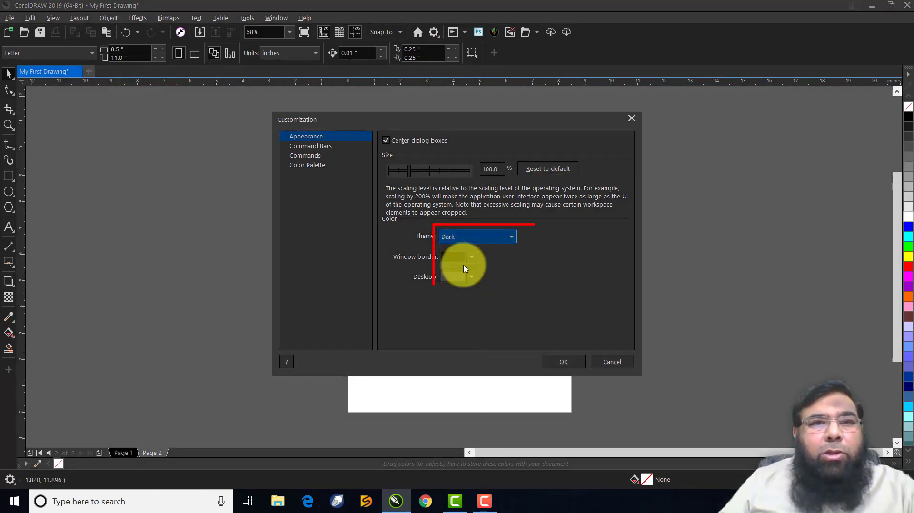
left_click(483, 238)
left_click(476, 257)
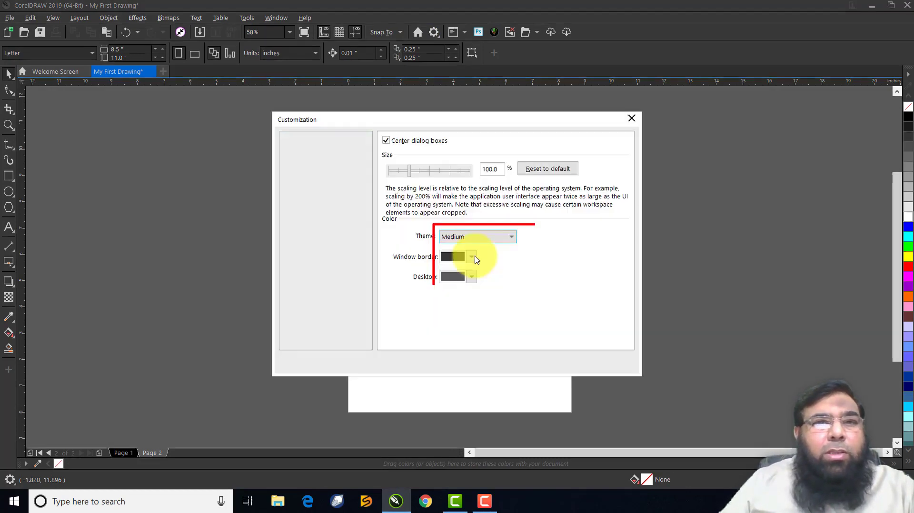
left_click(484, 239)
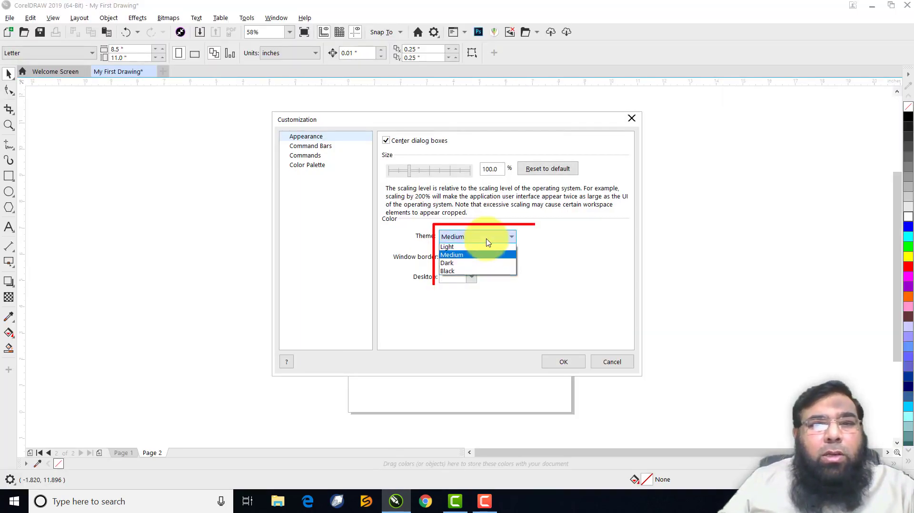
left_click(479, 250)
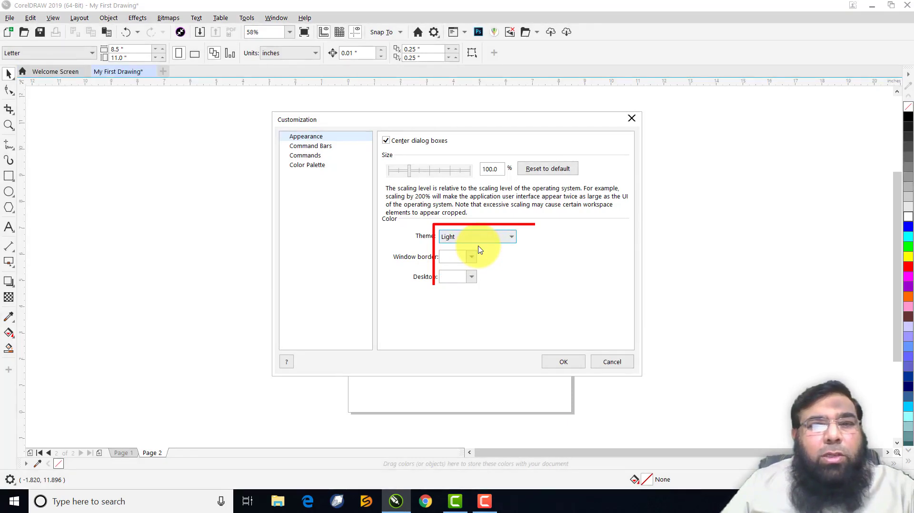
left_click(483, 238)
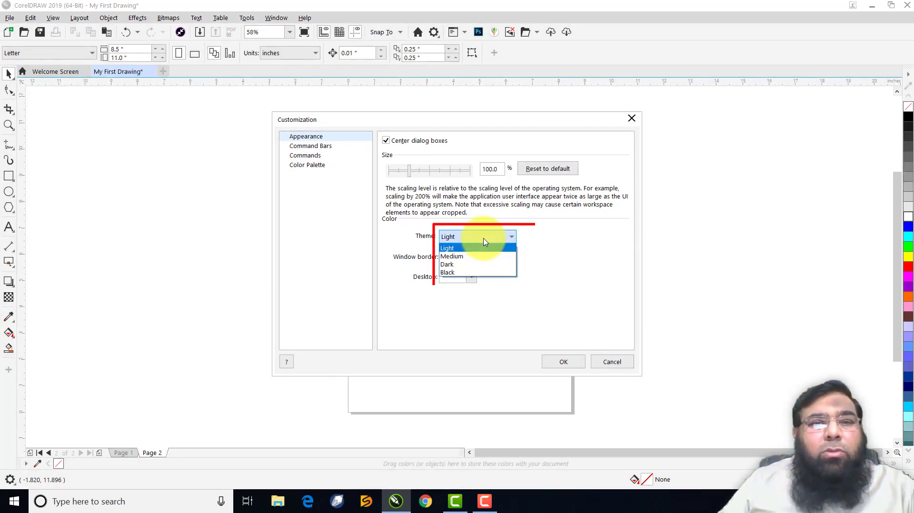
left_click(471, 273)
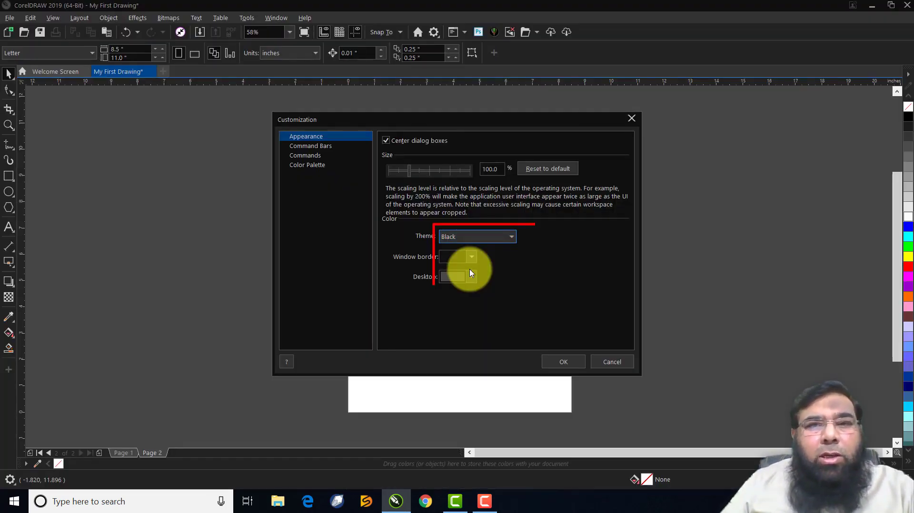
left_click(563, 363)
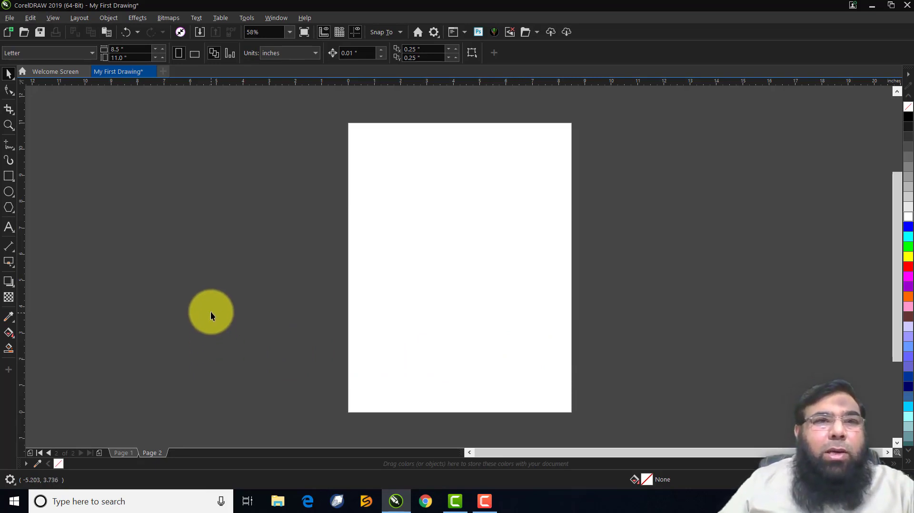
left_click(9, 18)
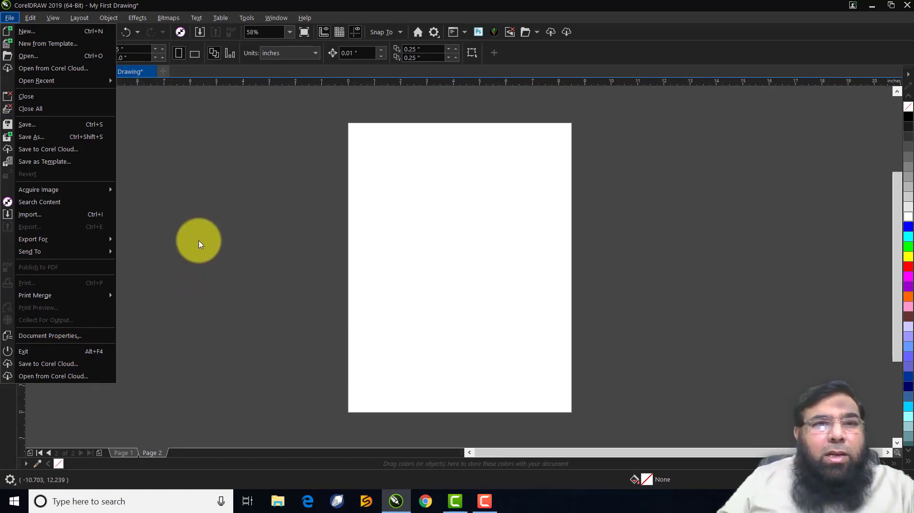
left_click(199, 244)
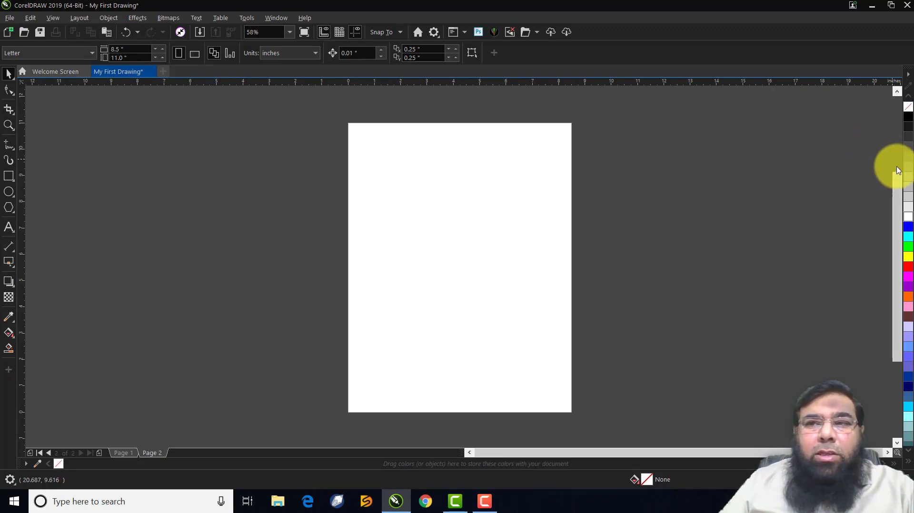
Step: Examine Page 2 by moving the view vertically and zooming in and out around the page
left_click(897, 92)
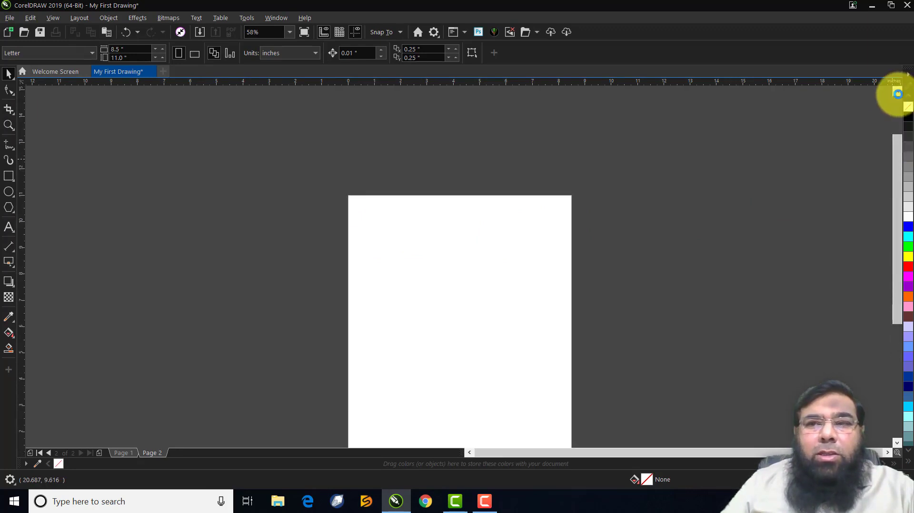
left_click(898, 443)
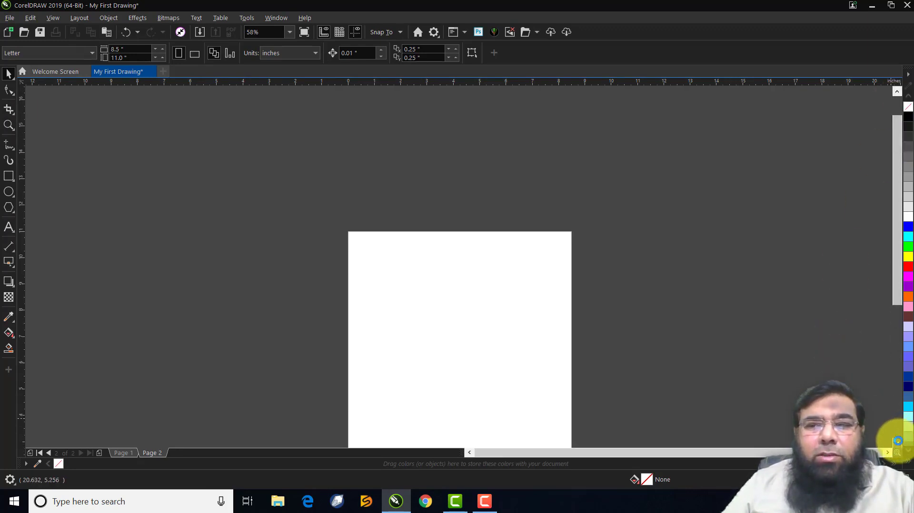
left_click(897, 442)
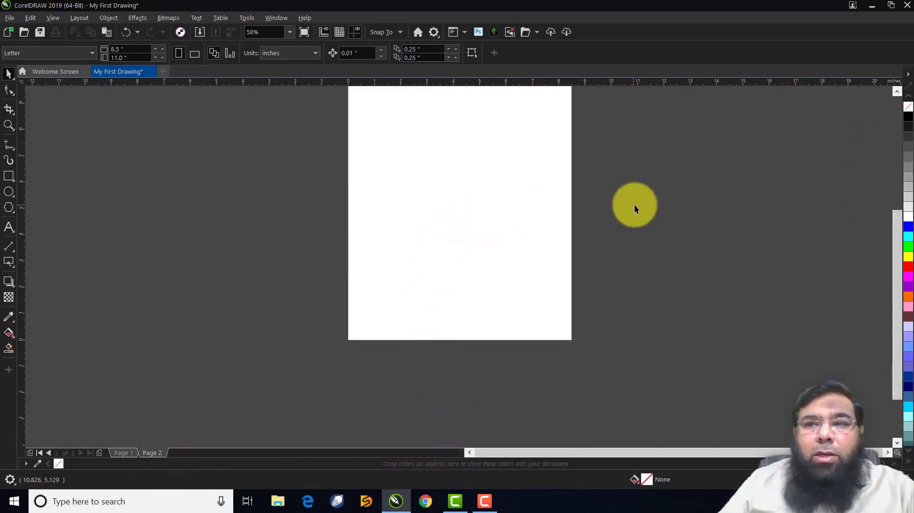
left_click_drag(898, 235, 897, 202)
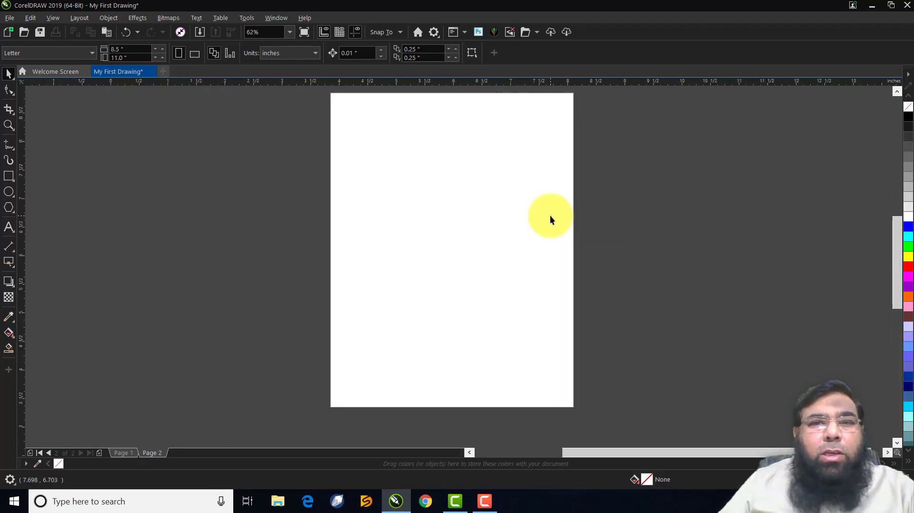
scroll(550, 215, "up", 3)
scroll(550, 215, "down", 3)
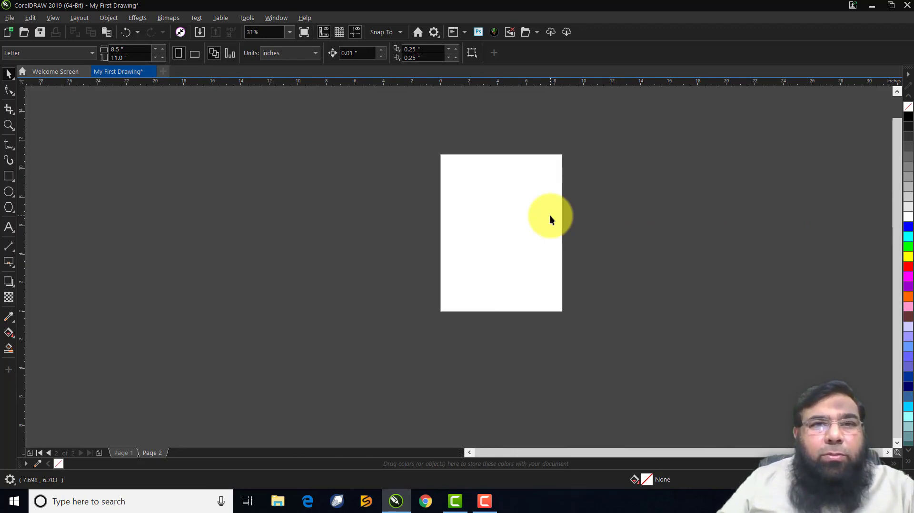
scroll(550, 219, "down", 1)
scroll(550, 219, "up", 4)
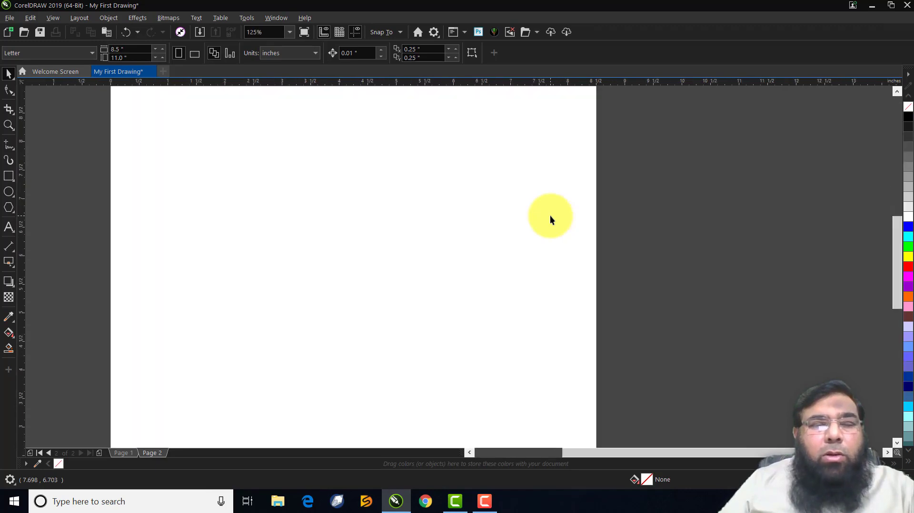
scroll(550, 219, "down", 1)
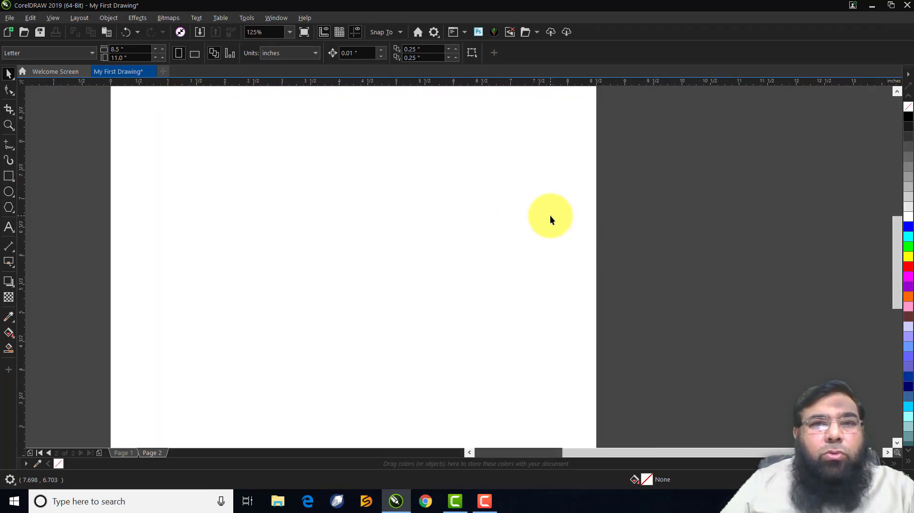
scroll(550, 215, "down", 1)
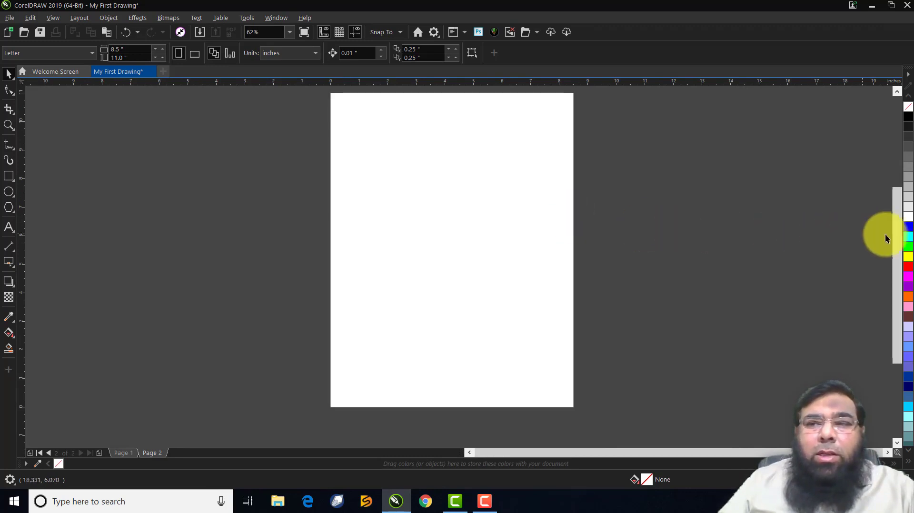
Step: Move and zoom the view away from Page 2, fit the whole page in the window, and scroll vertically past it and back
left_click_drag(894, 240, 881, 183)
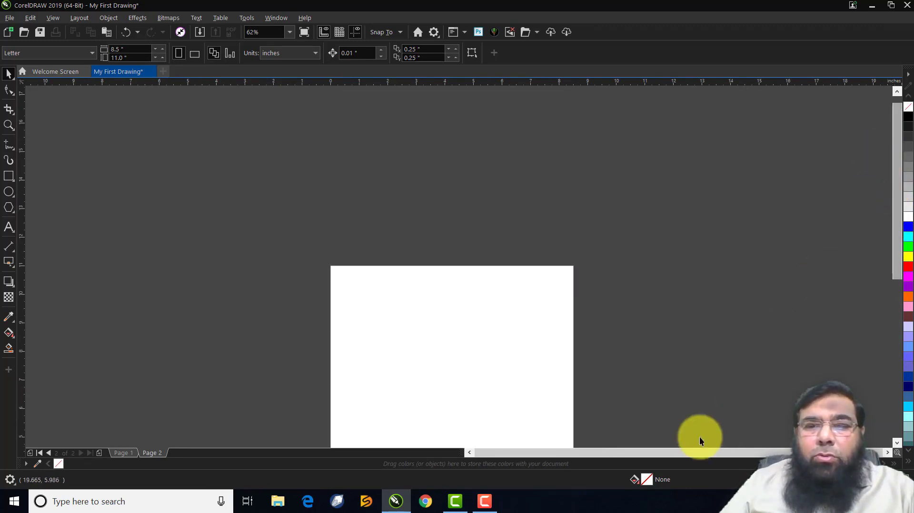
scroll(550, 387, "down", 5)
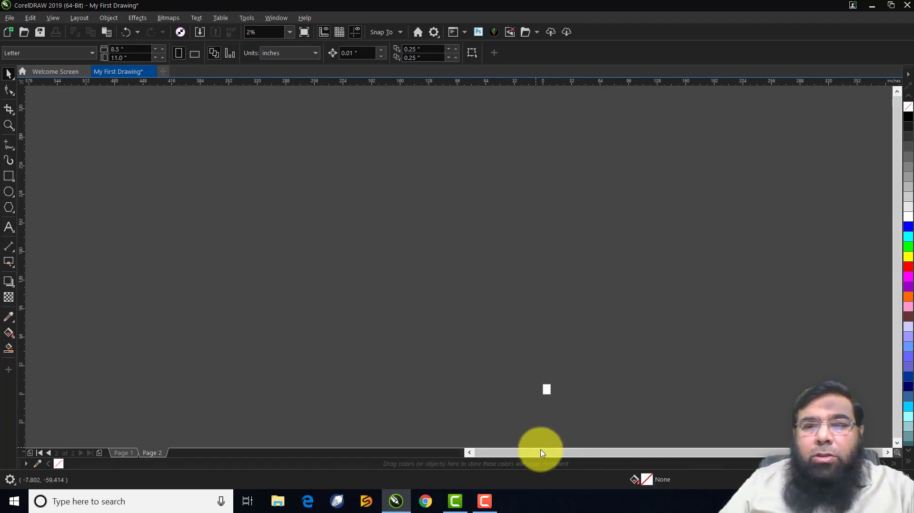
scroll(700, 372, "up", 3)
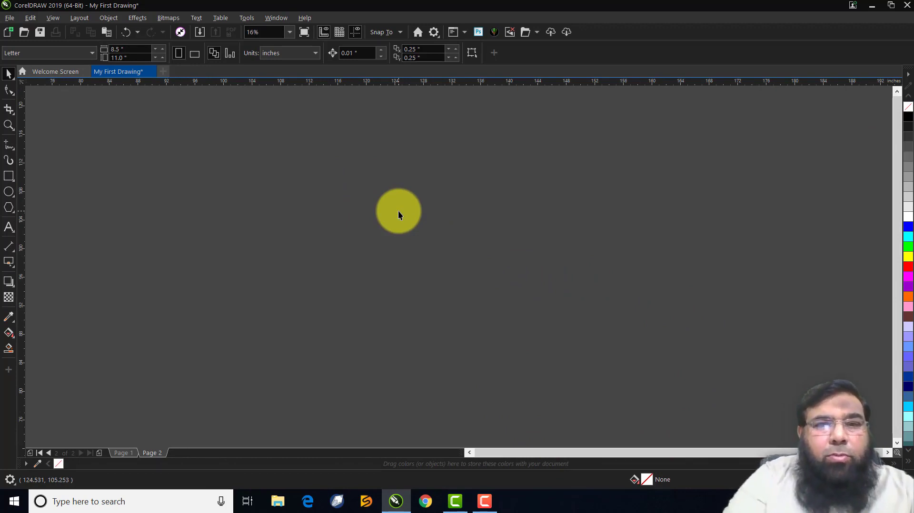
key("shift+F4")
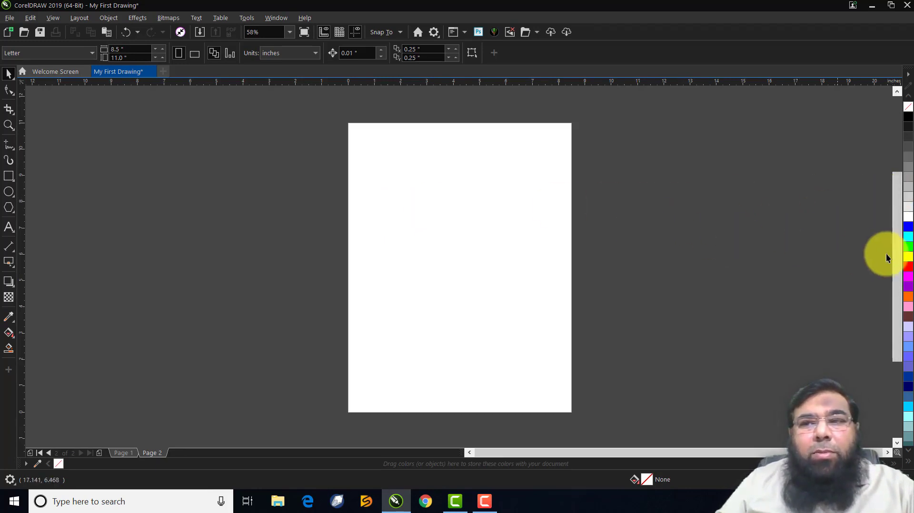
scroll(886, 190, "up", 2)
scroll(886, 171, "up", 6)
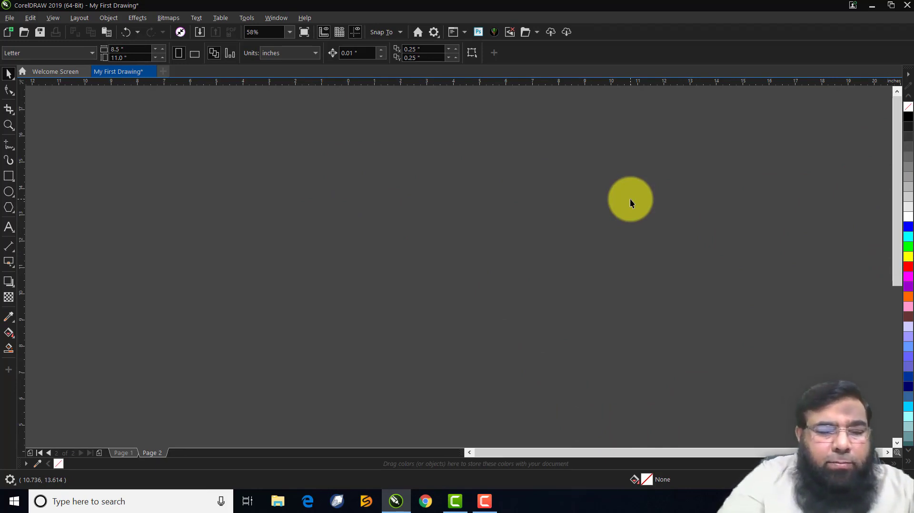
scroll(630, 198, "down", 8)
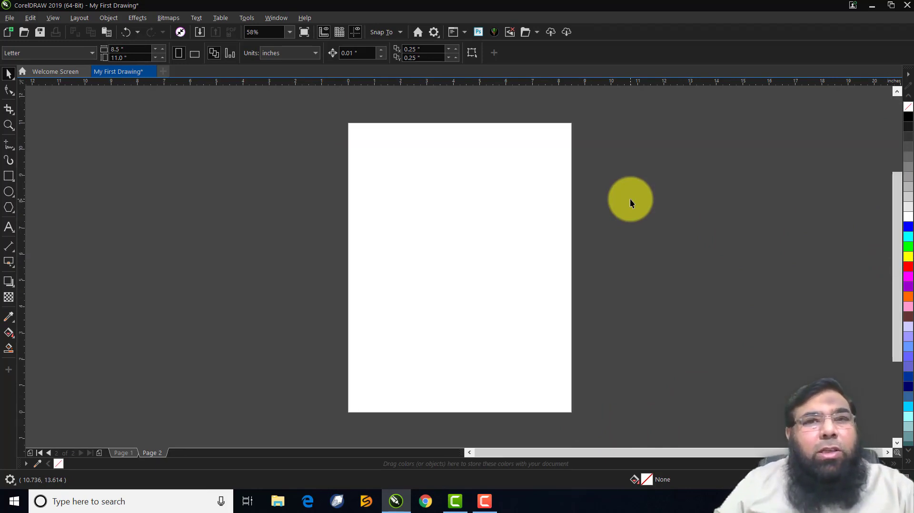